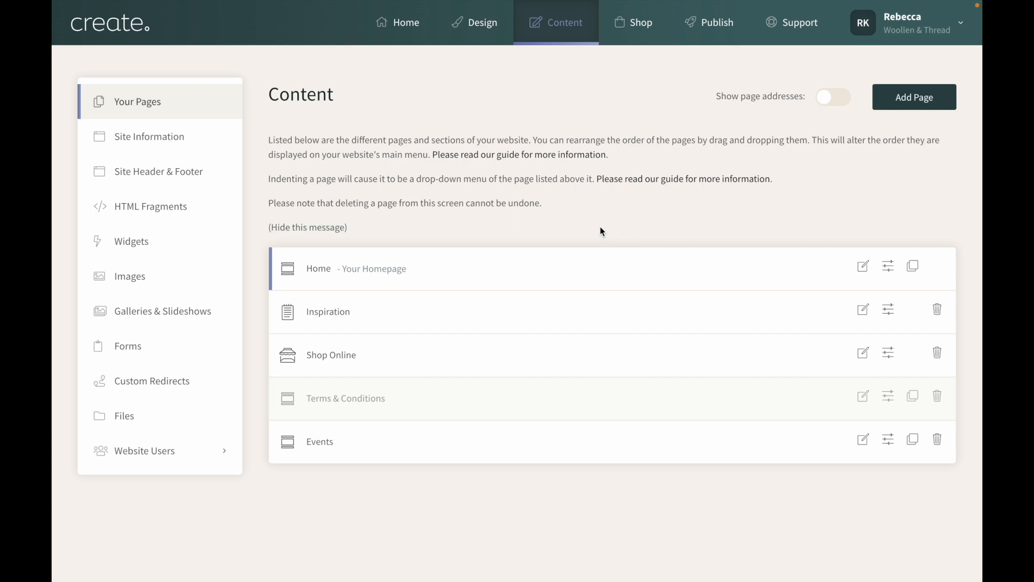
# Open the shop's Product Options list and look over the existing options
pyautogui.click(635, 25)
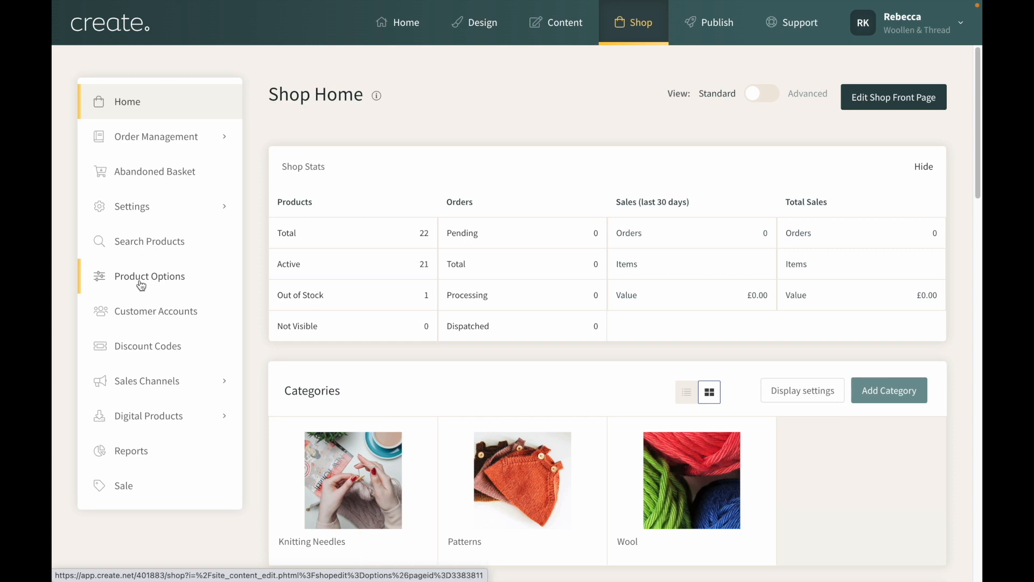
pyautogui.click(141, 285)
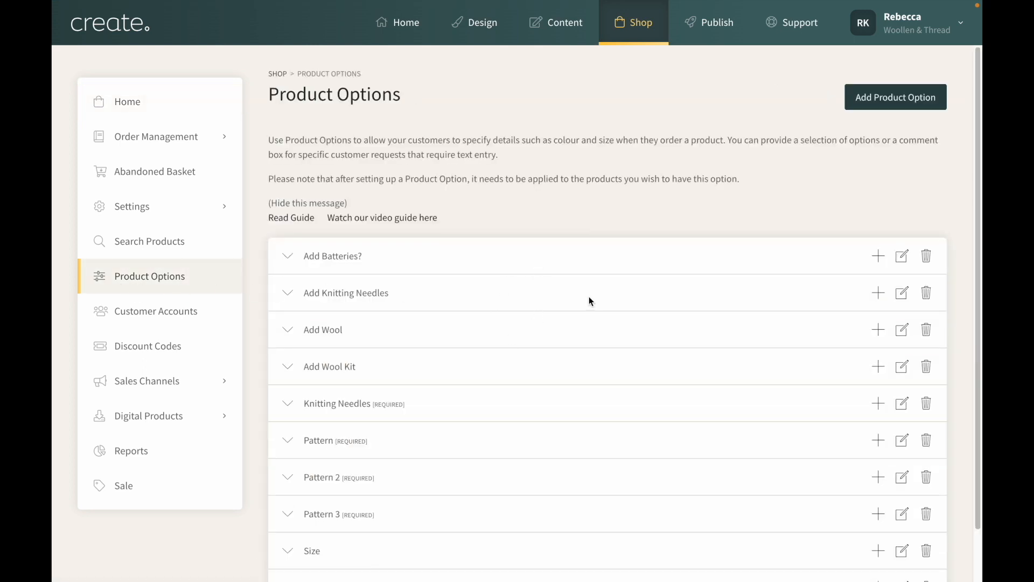
pyautogui.scroll(-1, 589, 298)
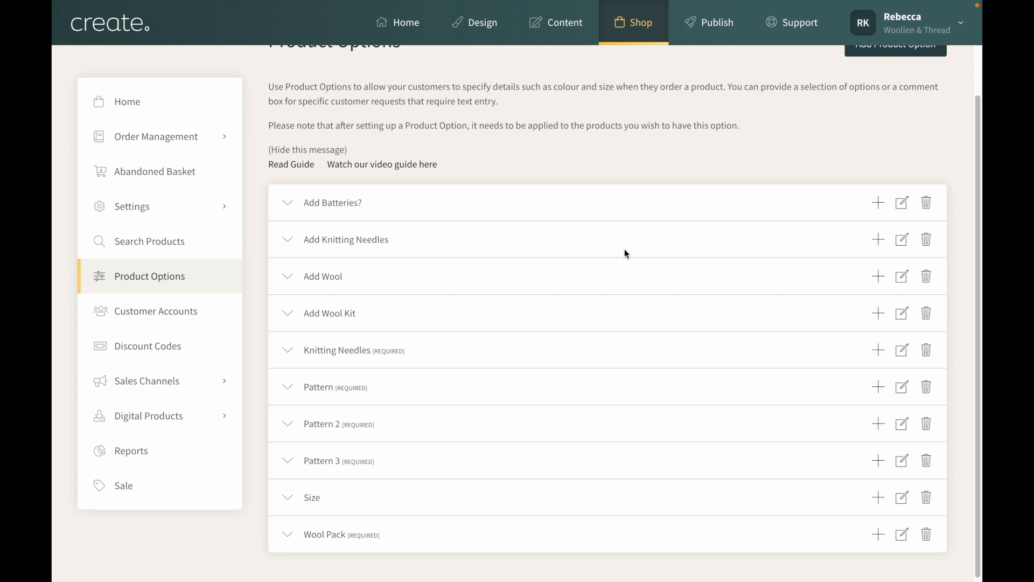
pyautogui.scroll(1, 625, 251)
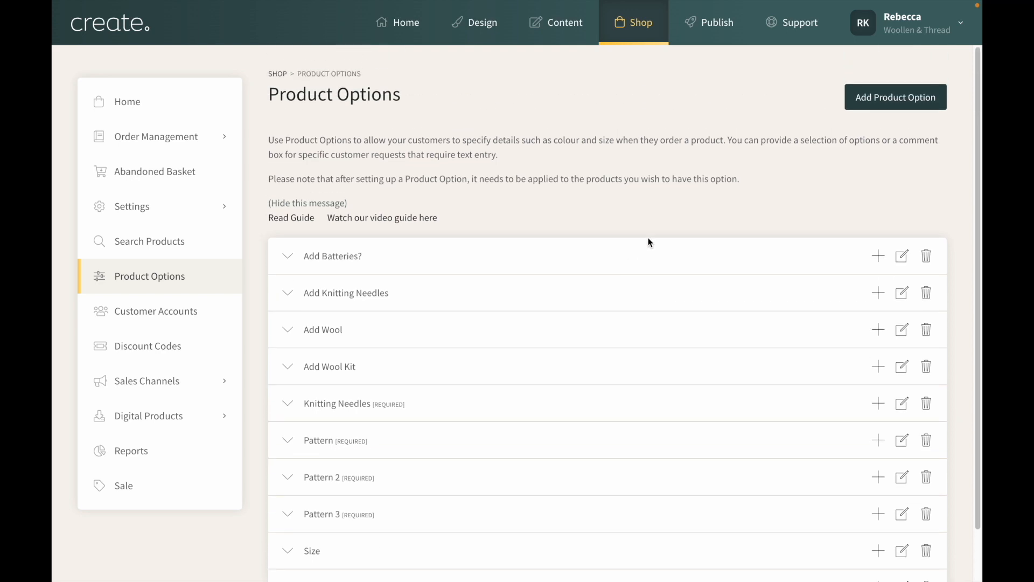
# Create a new product option named Hat Size and make it required
pyautogui.click(895, 102)
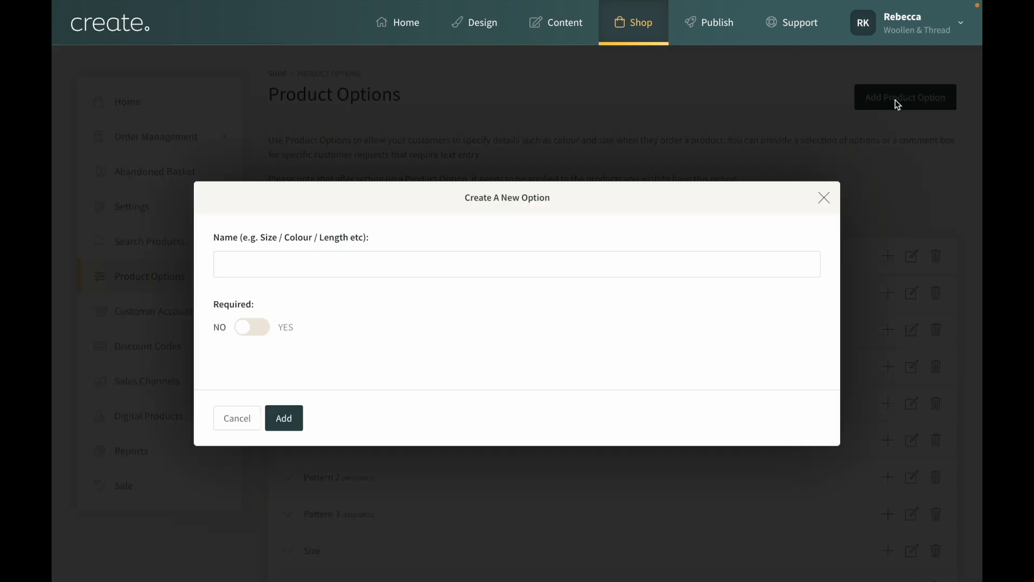
pyautogui.click(411, 260)
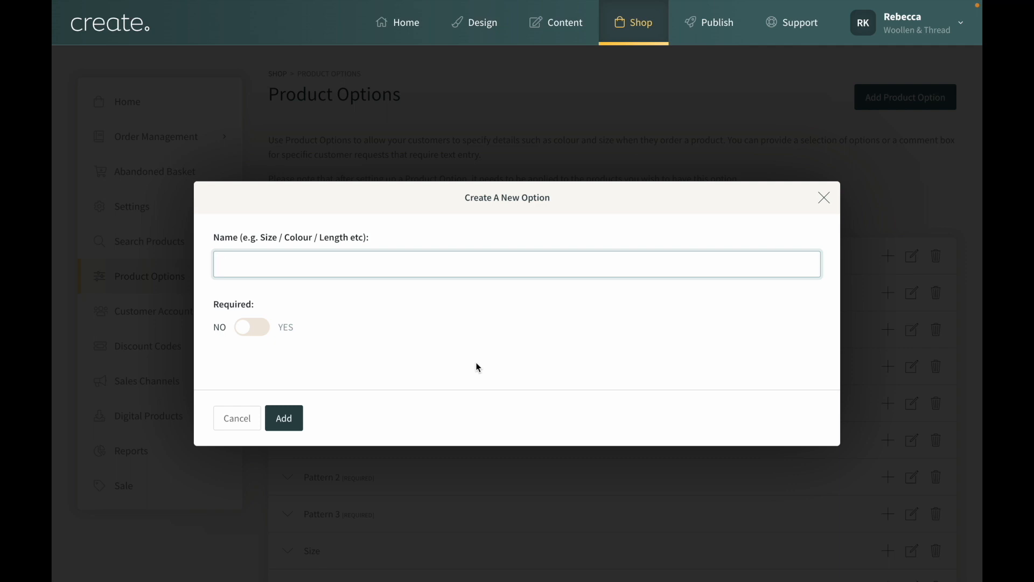
pyautogui.write('Hat Size')
pyautogui.click(260, 330)
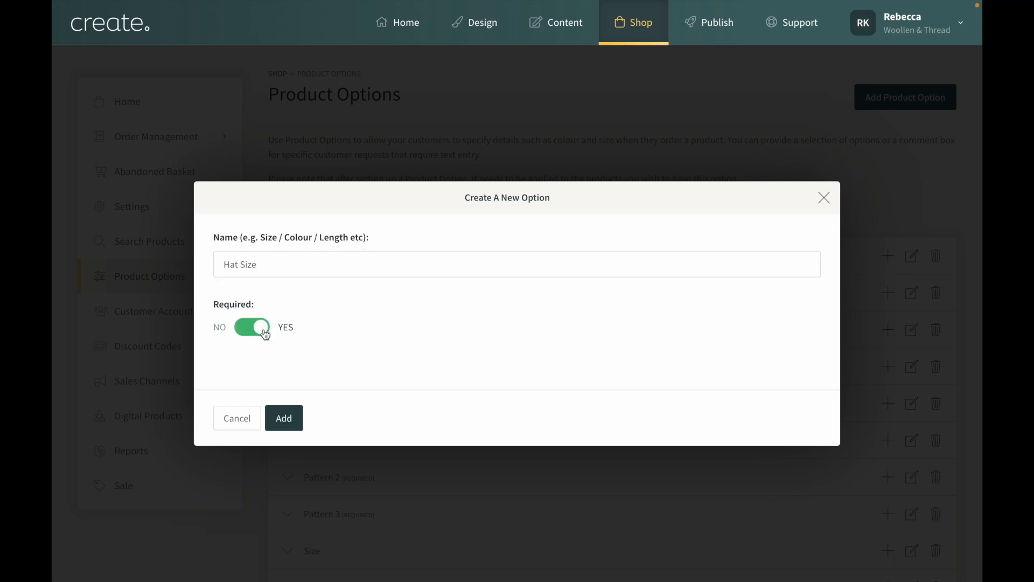
pyautogui.click(287, 429)
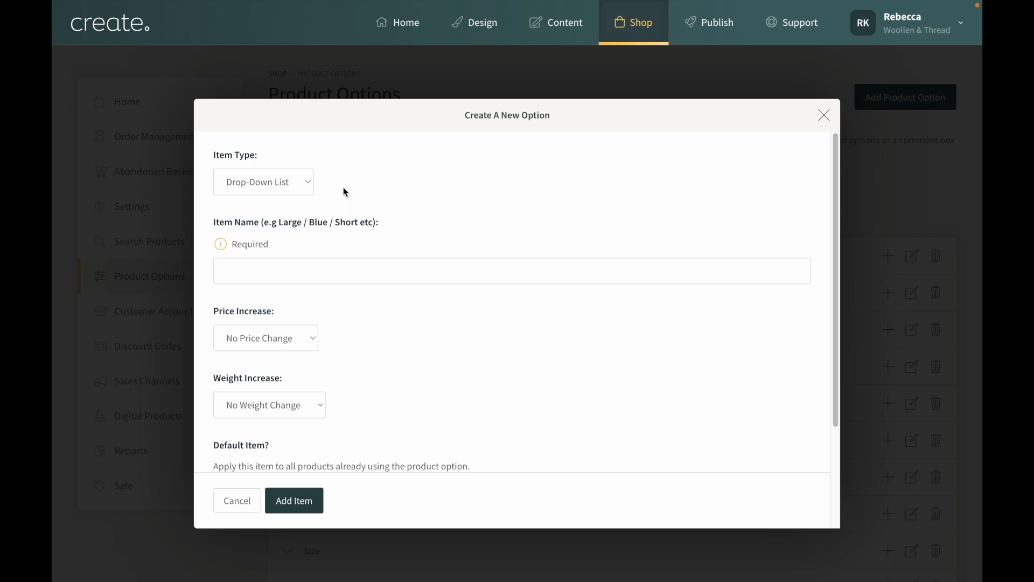
# Add a drop-down list item named Small to Hat Size as a default item, choosing to create another item after it
pyautogui.click(305, 186)
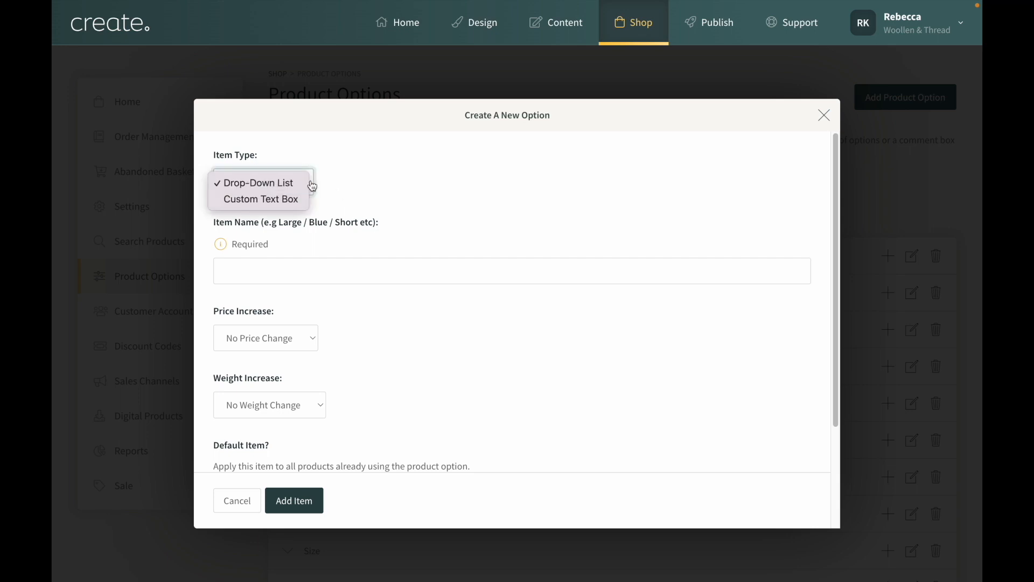
pyautogui.click(362, 195)
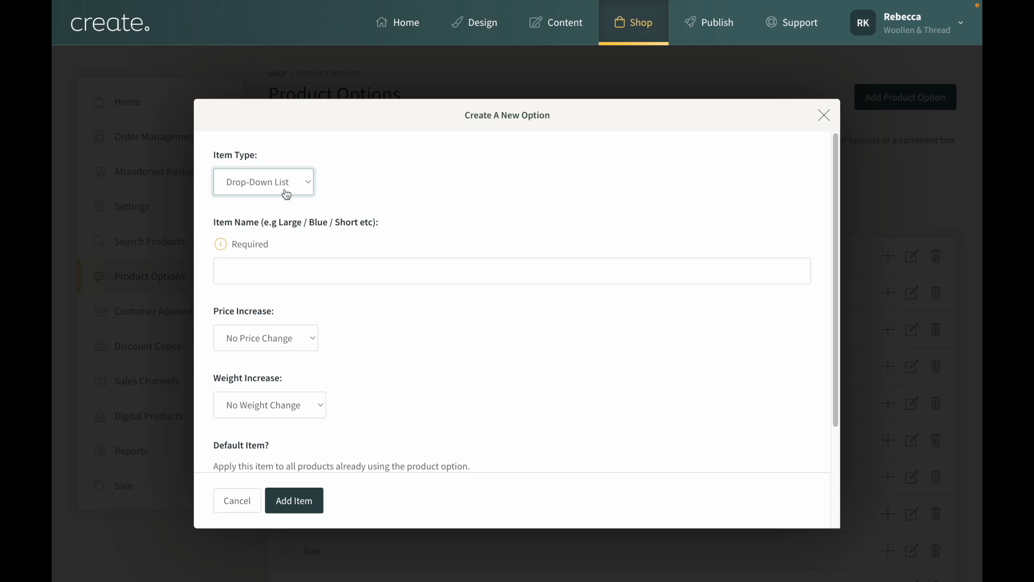
pyautogui.click(304, 270)
pyautogui.write('Small')
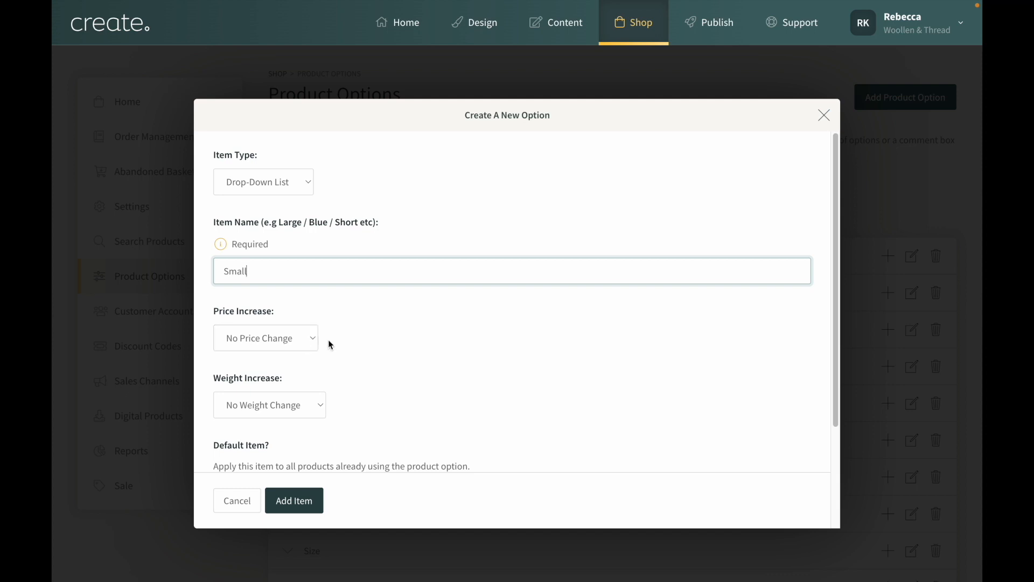
pyautogui.scroll(-2, 412, 349)
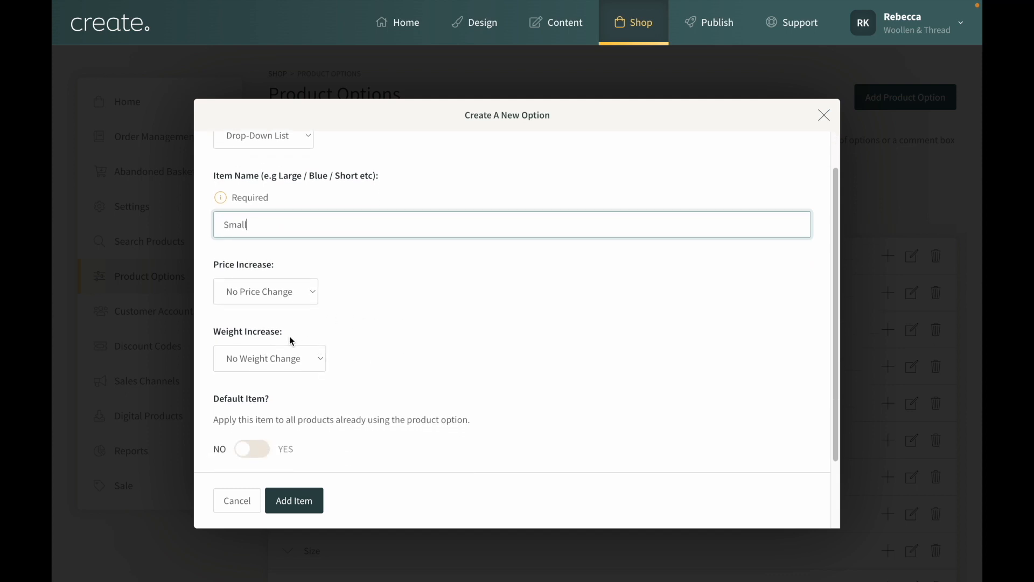
pyautogui.scroll(-1, 340, 340)
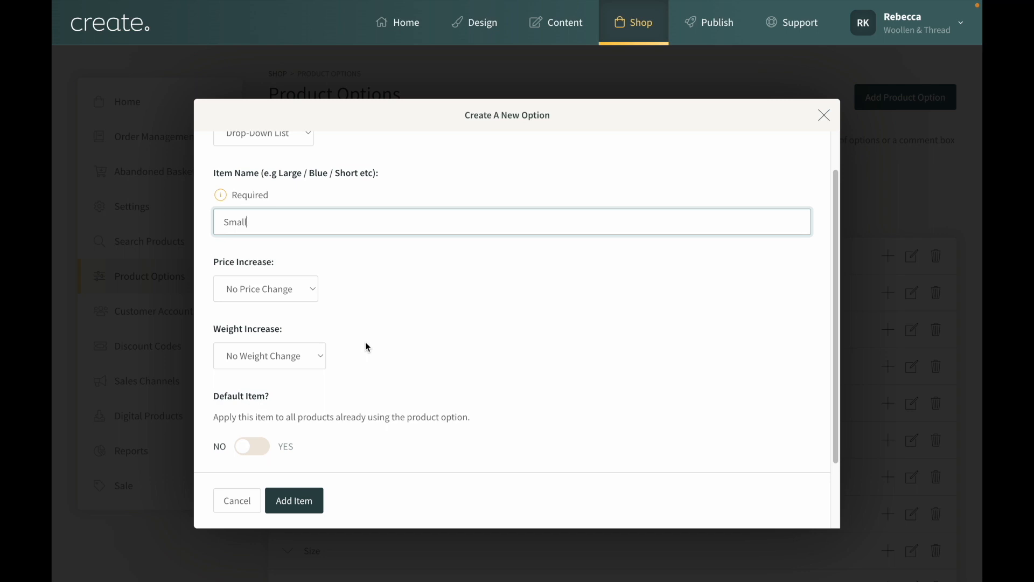
pyautogui.scroll(-1, 371, 353)
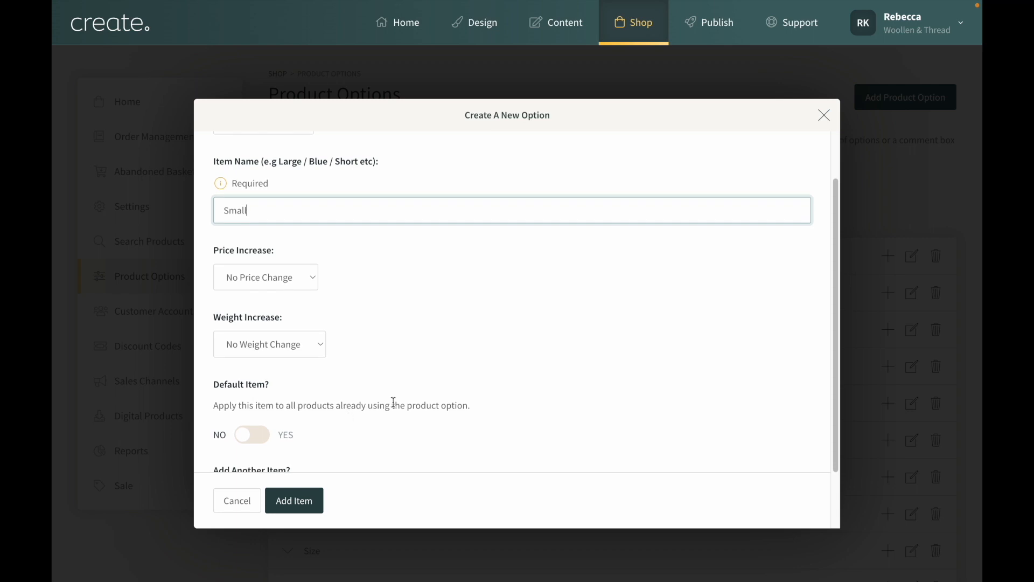
pyautogui.scroll(-1, 299, 426)
pyautogui.scroll(-1, 291, 410)
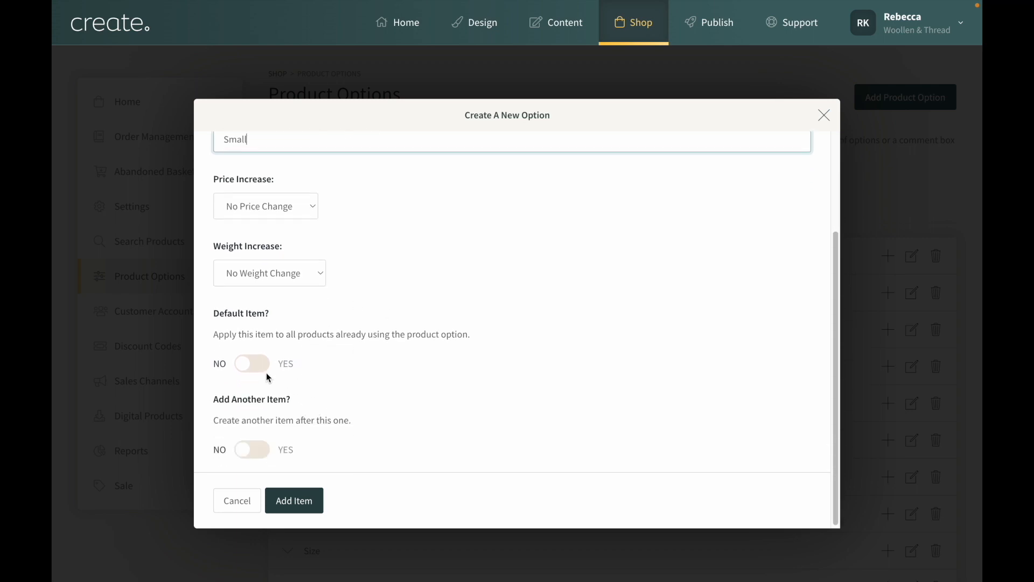
pyautogui.click(255, 367)
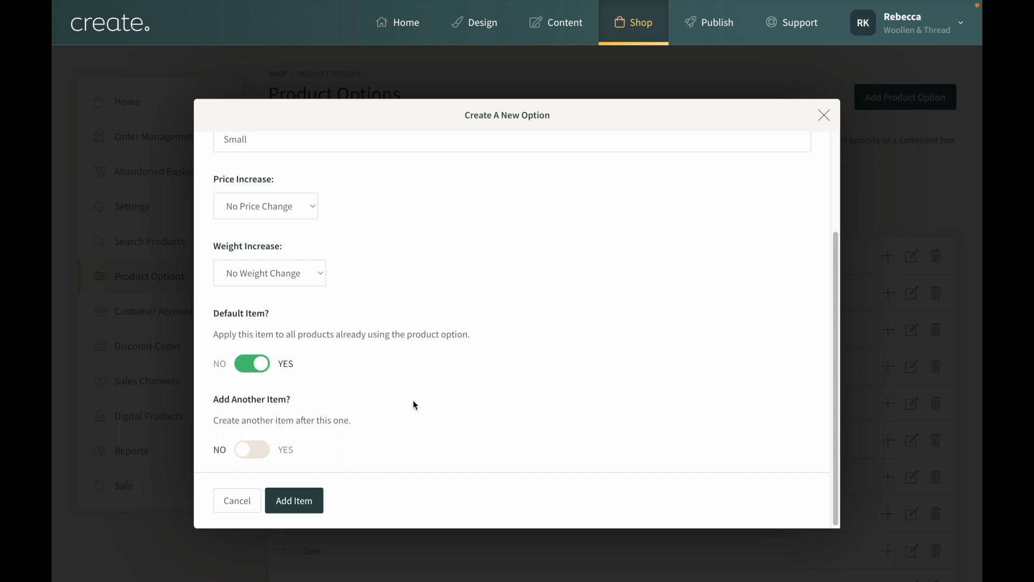
pyautogui.scroll(-1, 414, 404)
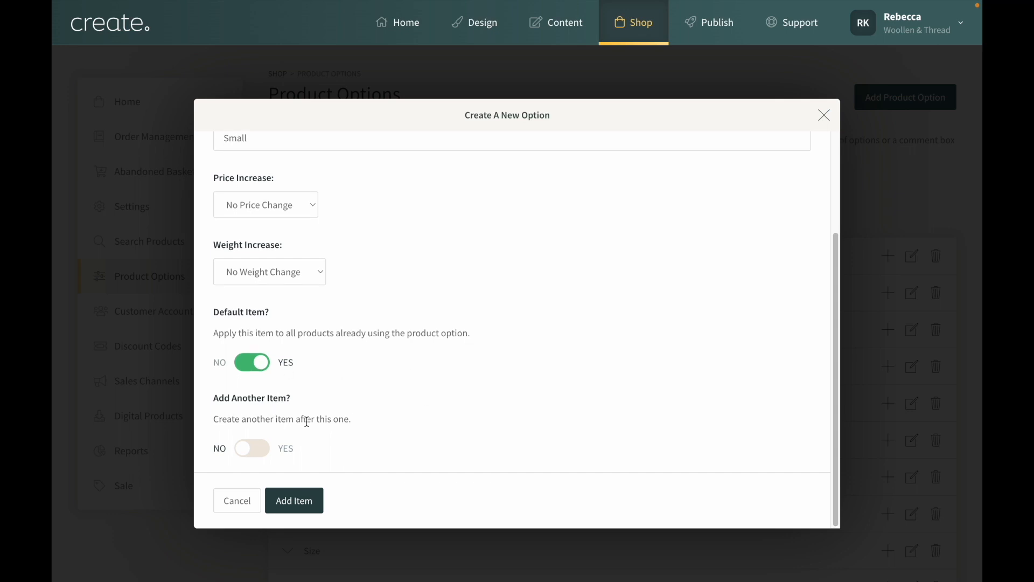
pyautogui.click(256, 450)
pyautogui.click(311, 506)
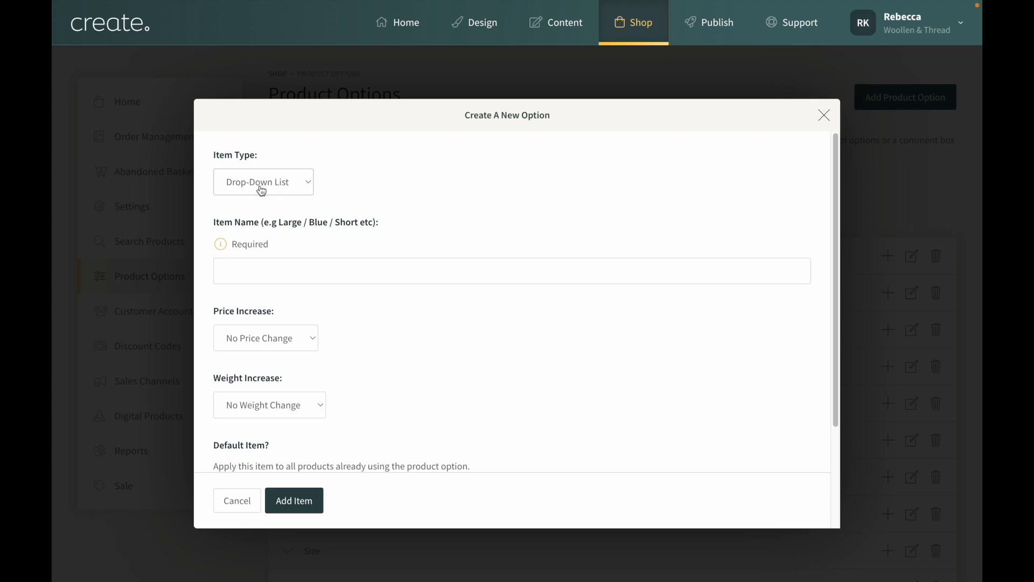
# Add a Medium item to Hat Size as a default item, choosing to create another item after it
pyautogui.click(270, 266)
pyautogui.write('Medium')
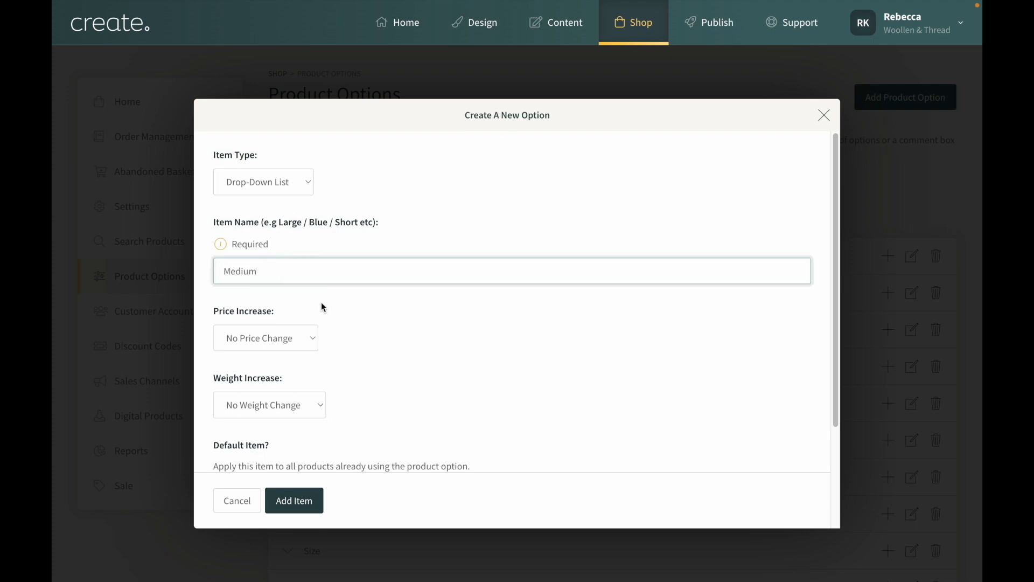
pyautogui.scroll(-1, 349, 325)
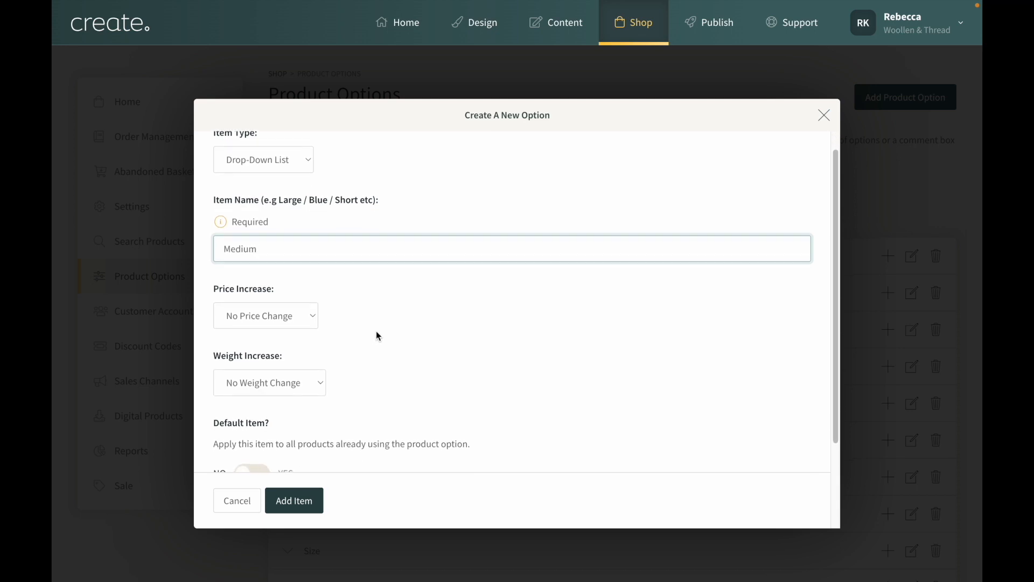
pyautogui.scroll(-4, 377, 335)
pyautogui.click(279, 375)
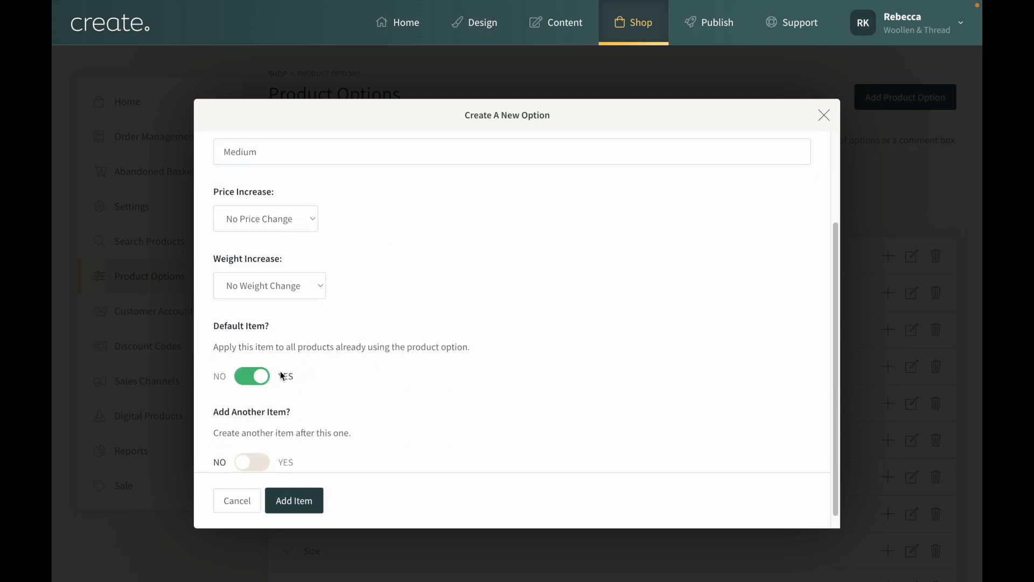
pyautogui.scroll(-1, 398, 381)
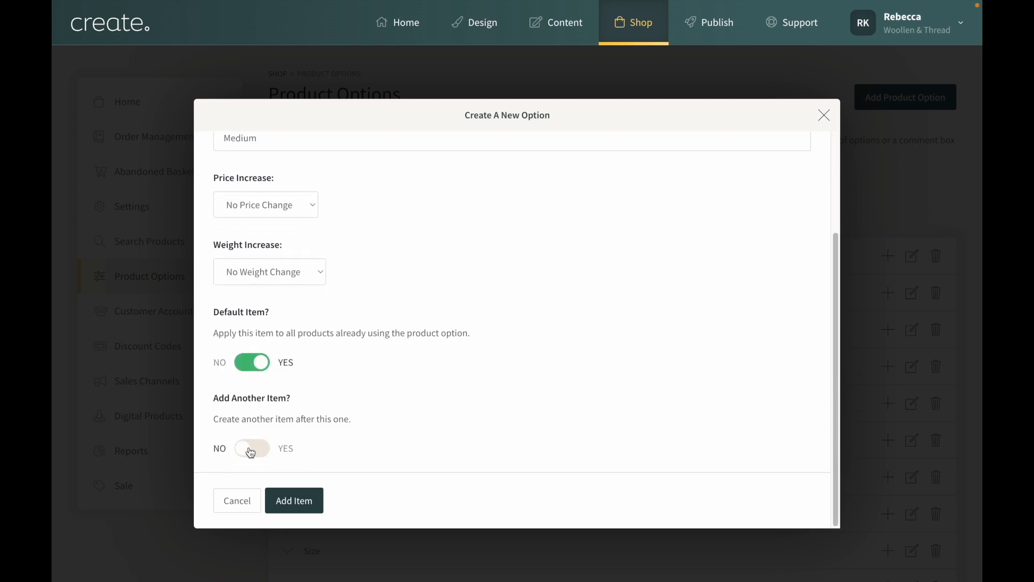
pyautogui.click(251, 451)
pyautogui.click(299, 514)
# Add Large as the final Hat Size item, set as a default item
pyautogui.click(293, 264)
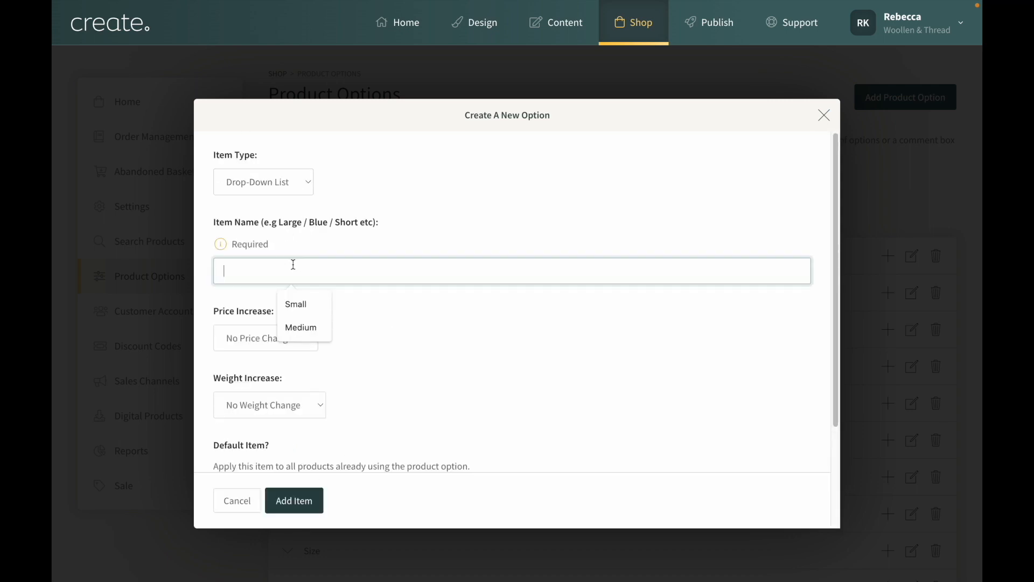
pyautogui.write('Large')
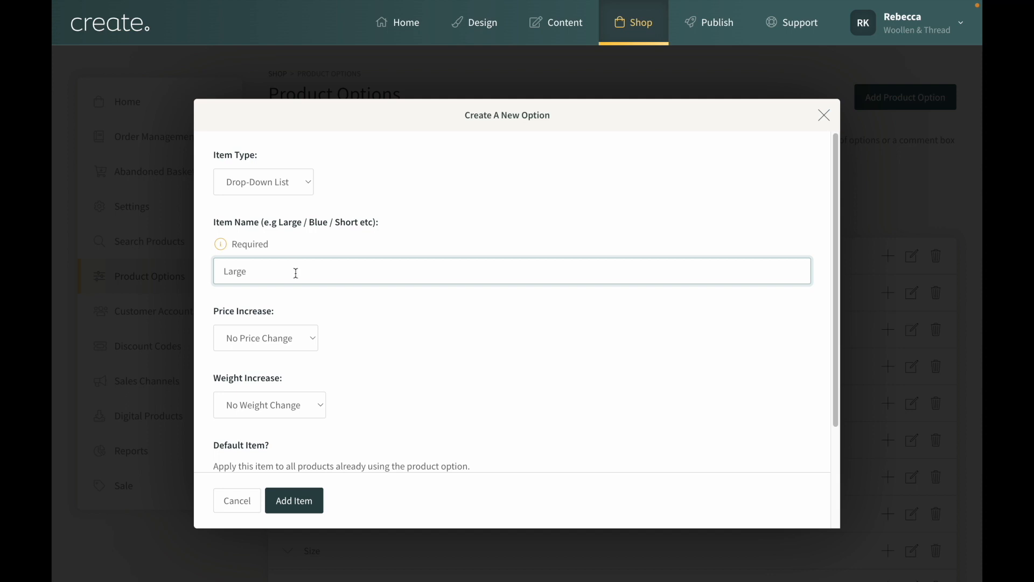
pyautogui.scroll(-1, 355, 326)
pyautogui.scroll(-5, 354, 326)
pyautogui.click(347, 365)
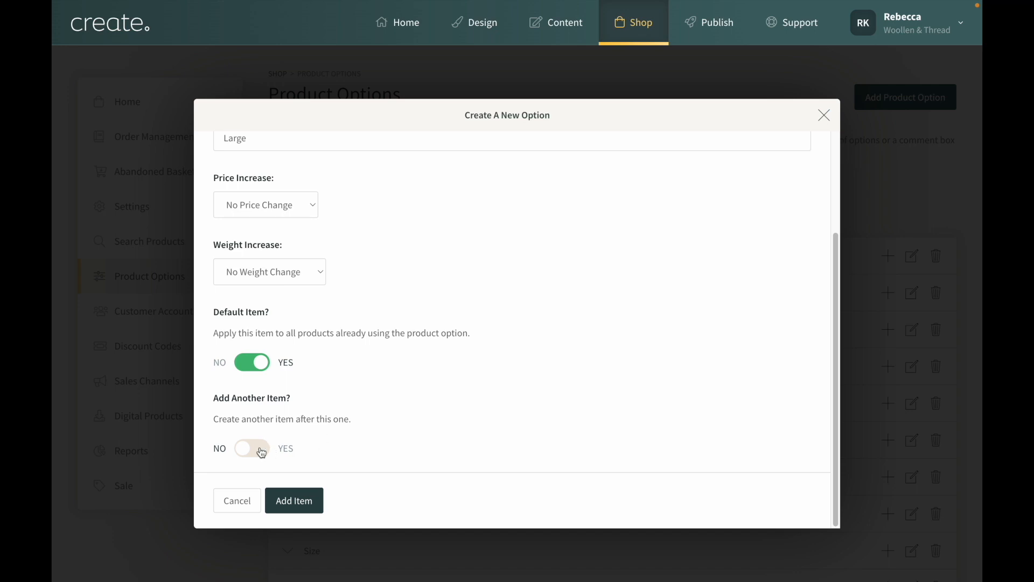
pyautogui.click(282, 500)
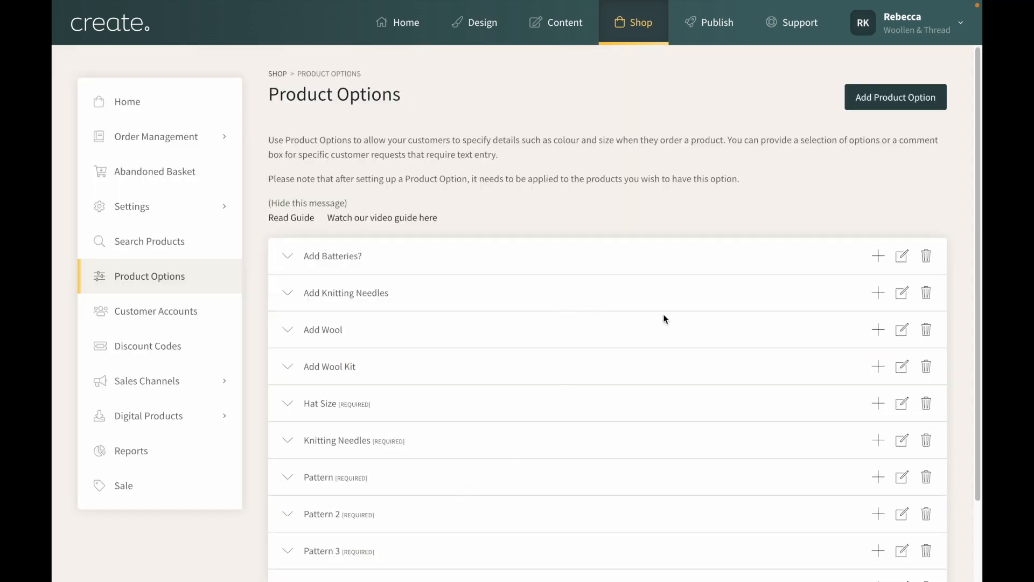
# Expand the Hat Size option to review its items, and collapse it again
pyautogui.scroll(-1, 654, 326)
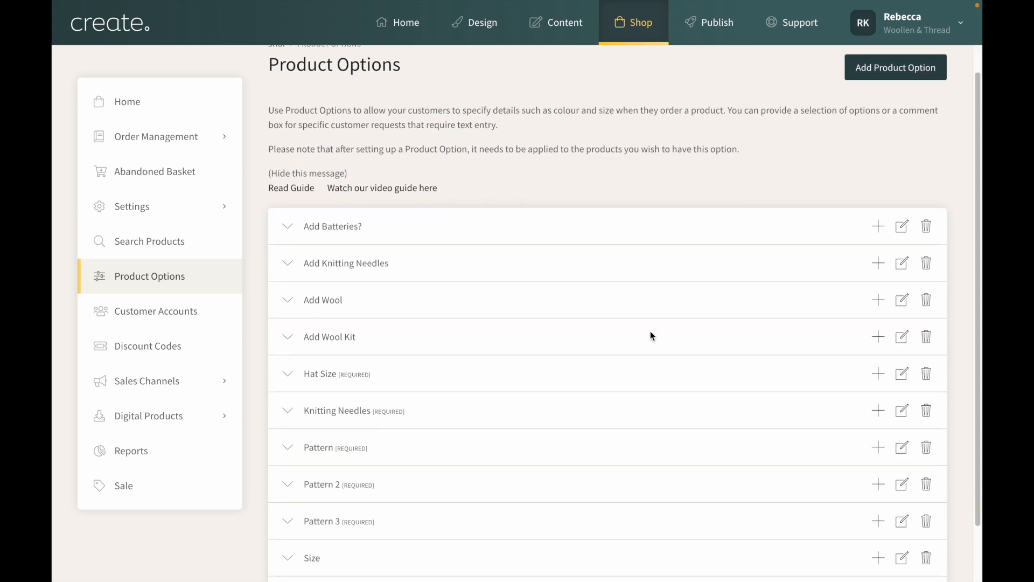
pyautogui.scroll(-1, 661, 328)
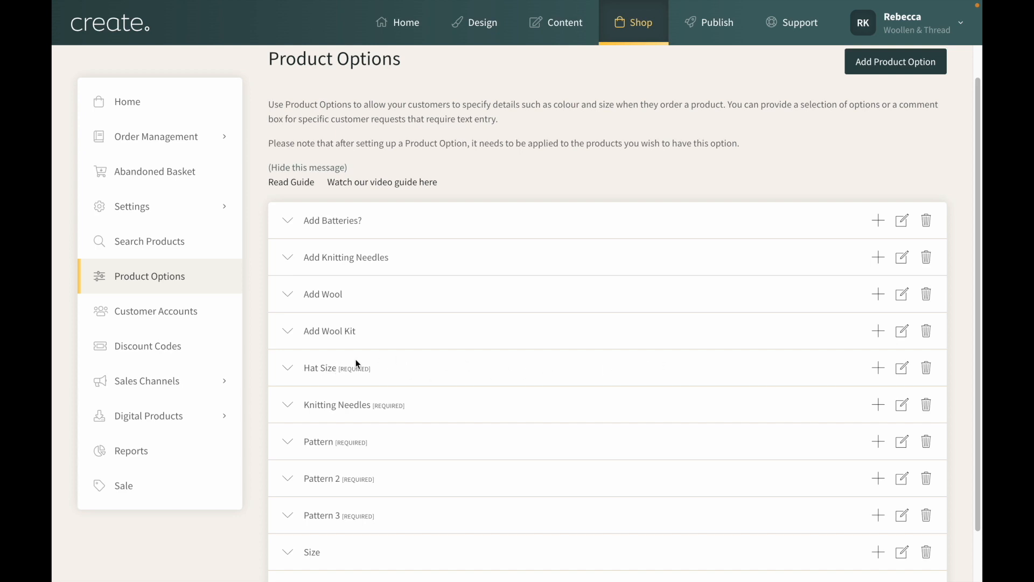
pyautogui.click(289, 369)
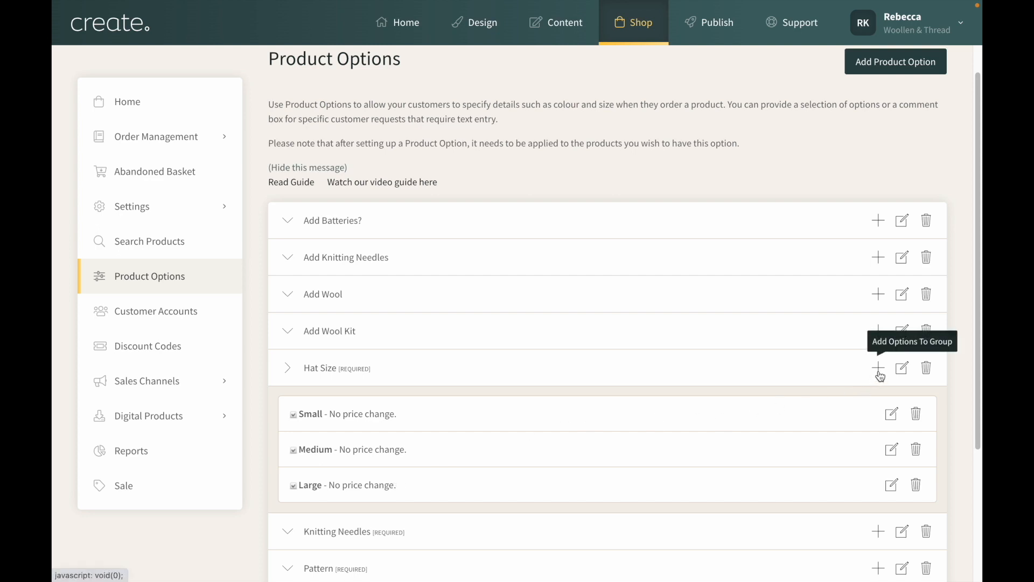
pyautogui.click(288, 372)
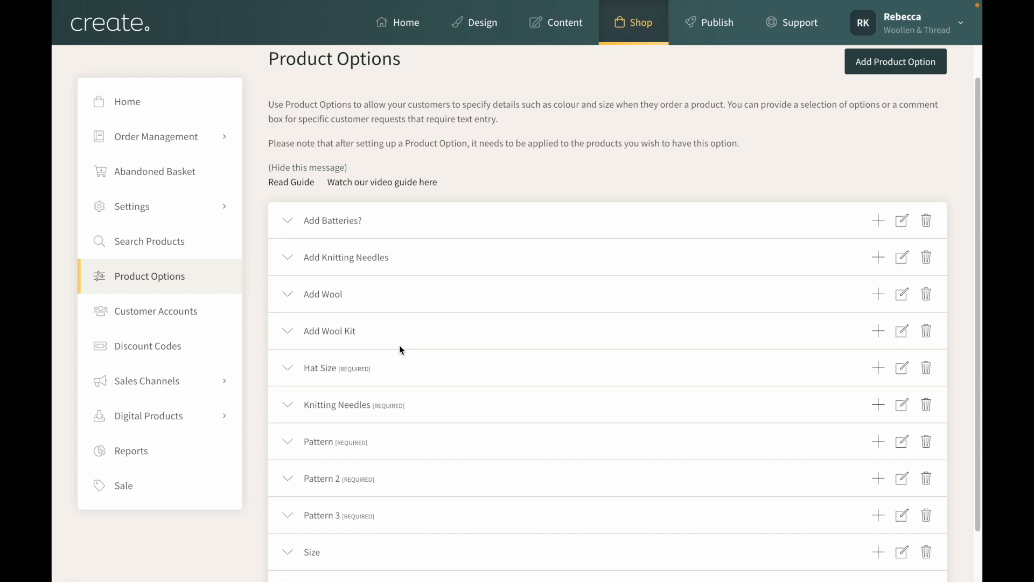
# Open the Hat & Scarf Pattern product from the shop for editing and display its product options settings
pyautogui.moveTo(621, 21)
pyautogui.click(628, 24)
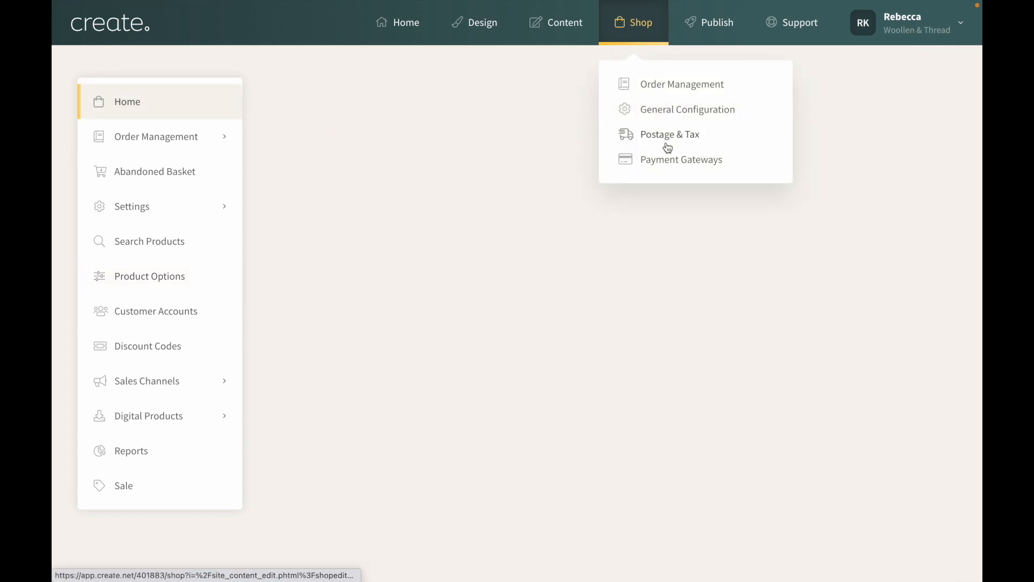
pyautogui.scroll(-1, 594, 334)
pyautogui.scroll(-9, 593, 333)
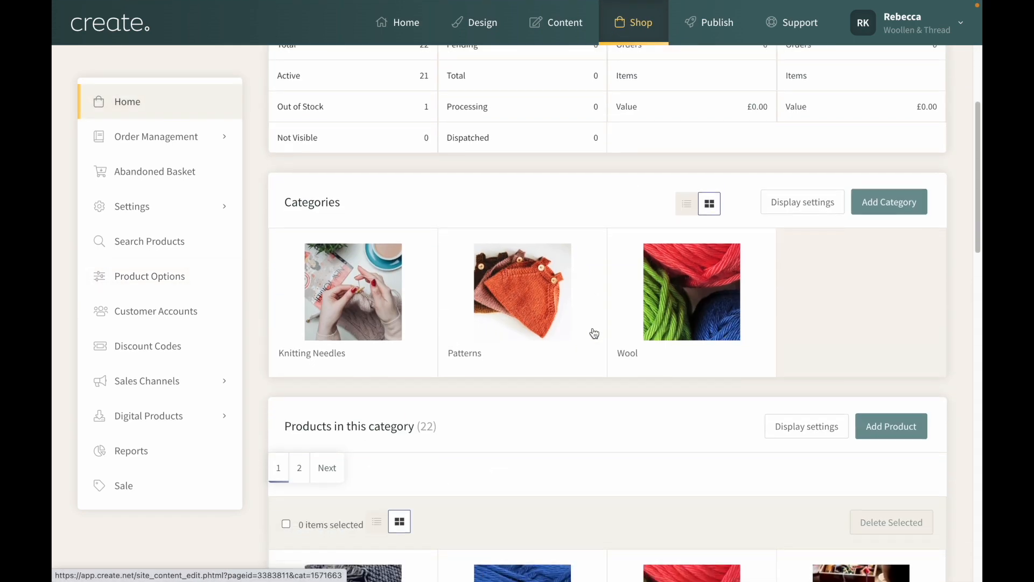
pyautogui.scroll(-3, 593, 325)
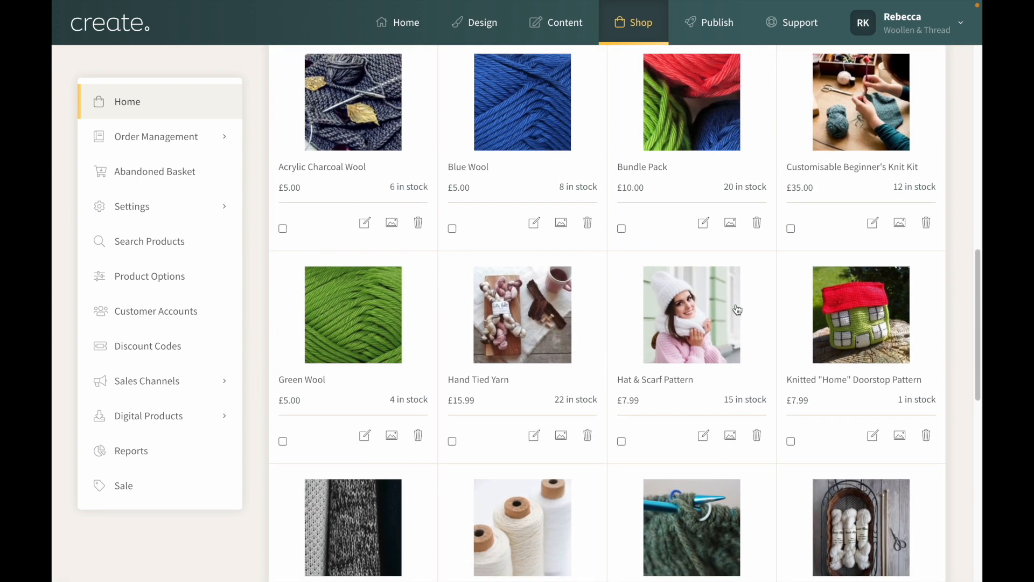
pyautogui.click(702, 435)
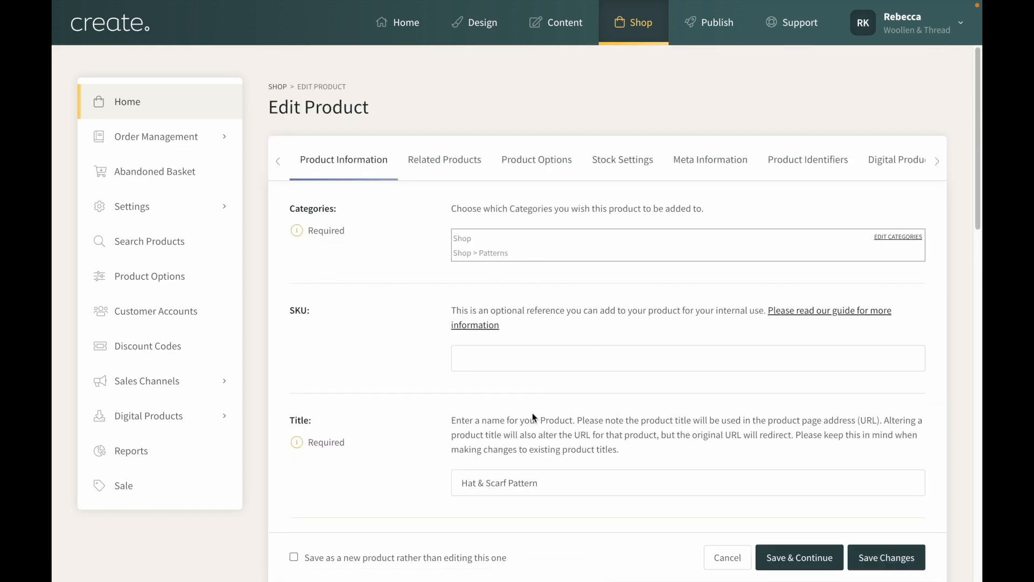
pyautogui.click(542, 172)
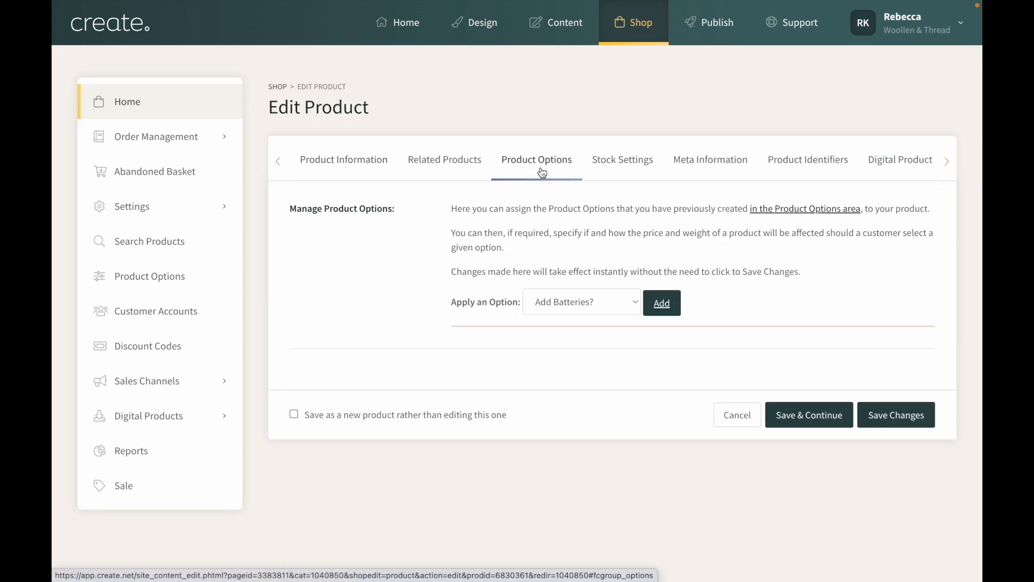
# Apply the Hat Size option to the Hat & Scarf Pattern product and make it required
pyautogui.click(593, 303)
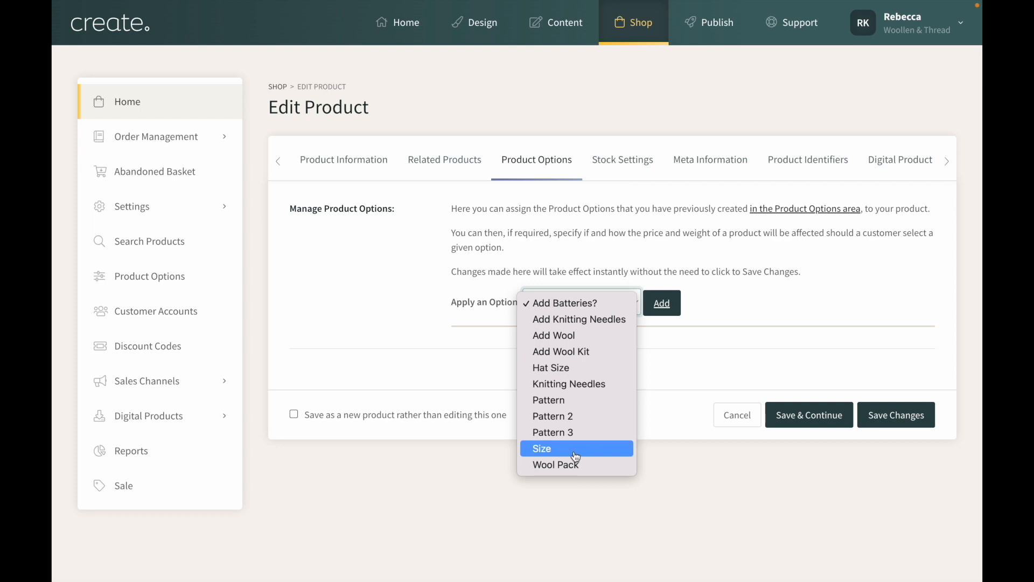
pyautogui.click(568, 371)
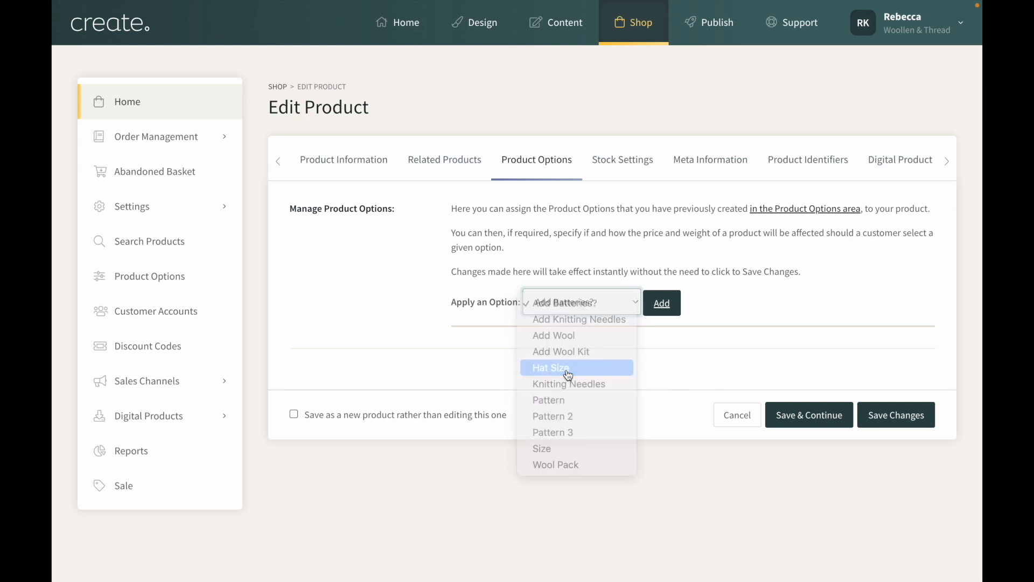
pyautogui.click(661, 317)
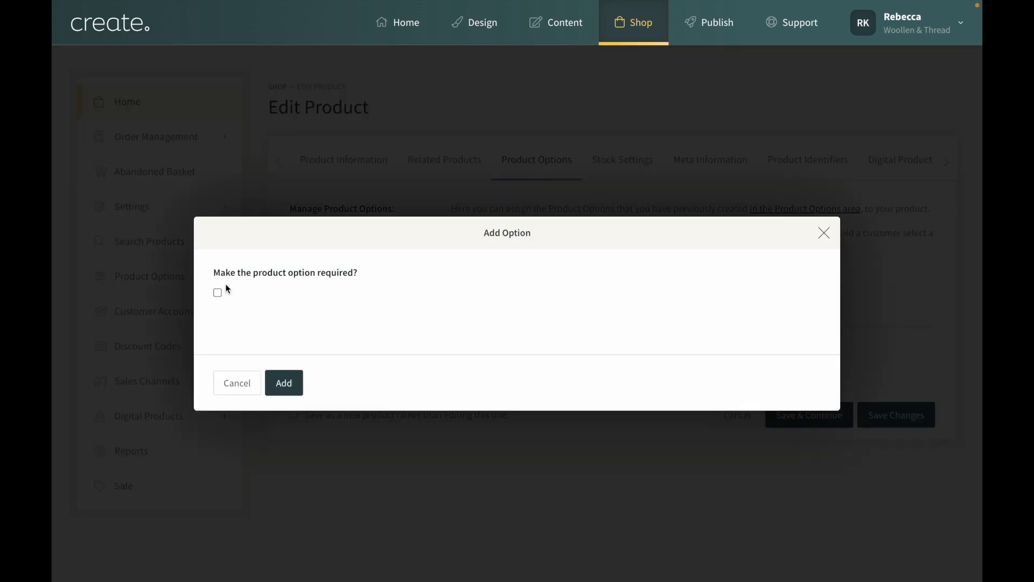
pyautogui.click(219, 293)
pyautogui.click(300, 381)
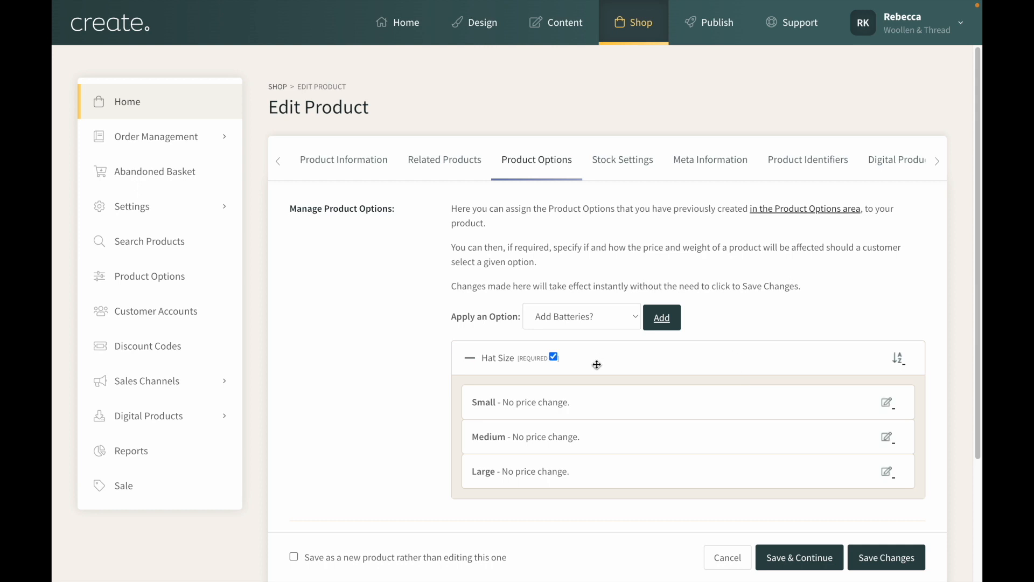
# Review the applied Hat Size items and the option-based stock control setting, and save the product changes
pyautogui.scroll(-1, 576, 370)
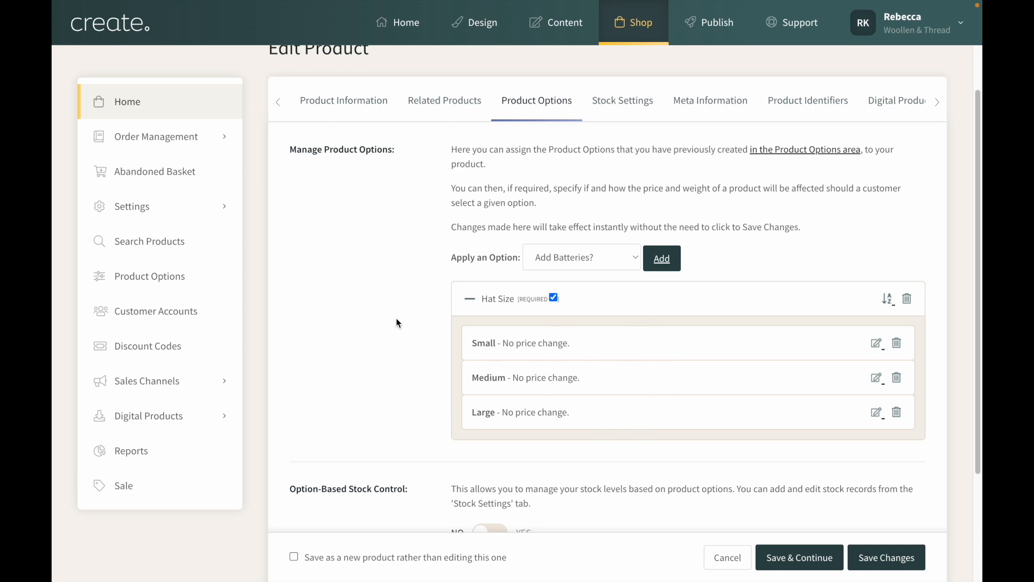
pyautogui.scroll(-1, 395, 319)
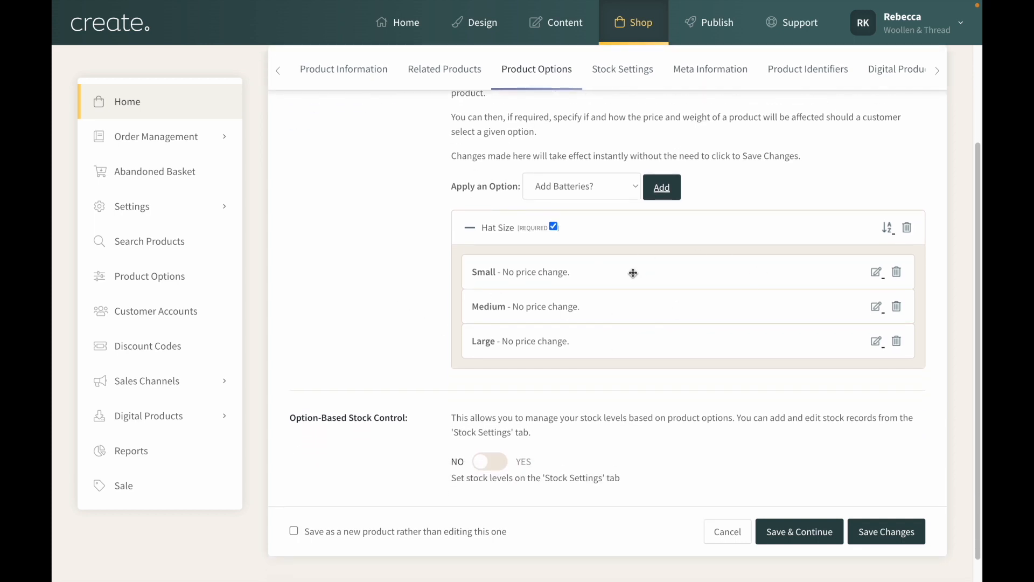
pyautogui.click(885, 533)
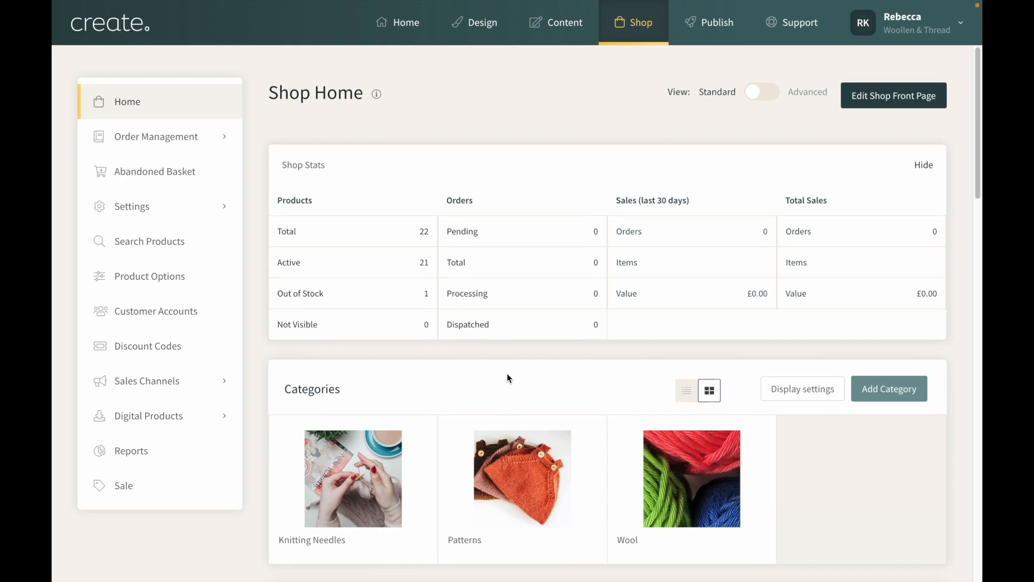
# View the live site and open the Hat & Scarf Pattern product page from Shop Online
pyautogui.scroll(-1, 508, 378)
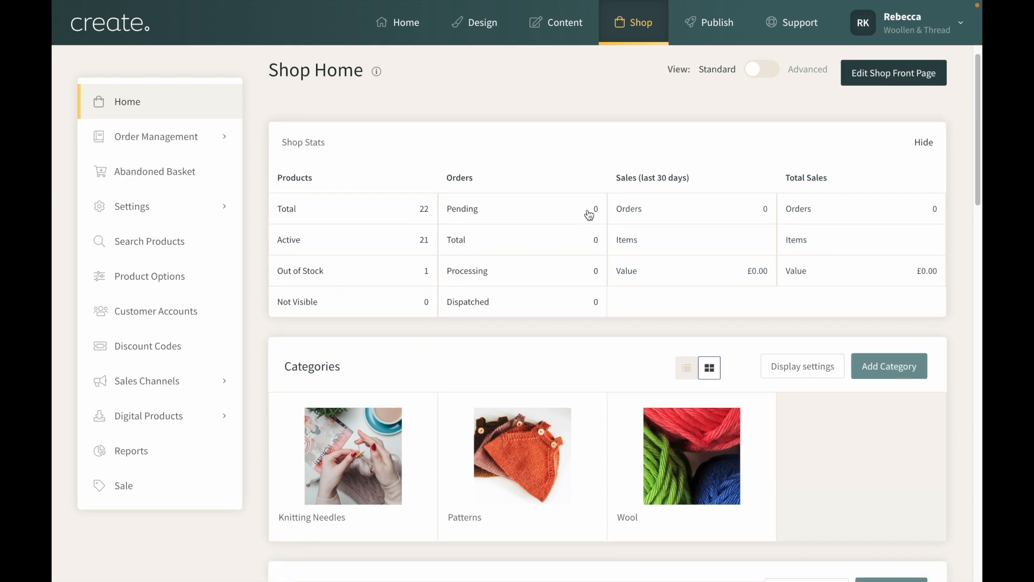
pyautogui.moveTo(709, 24)
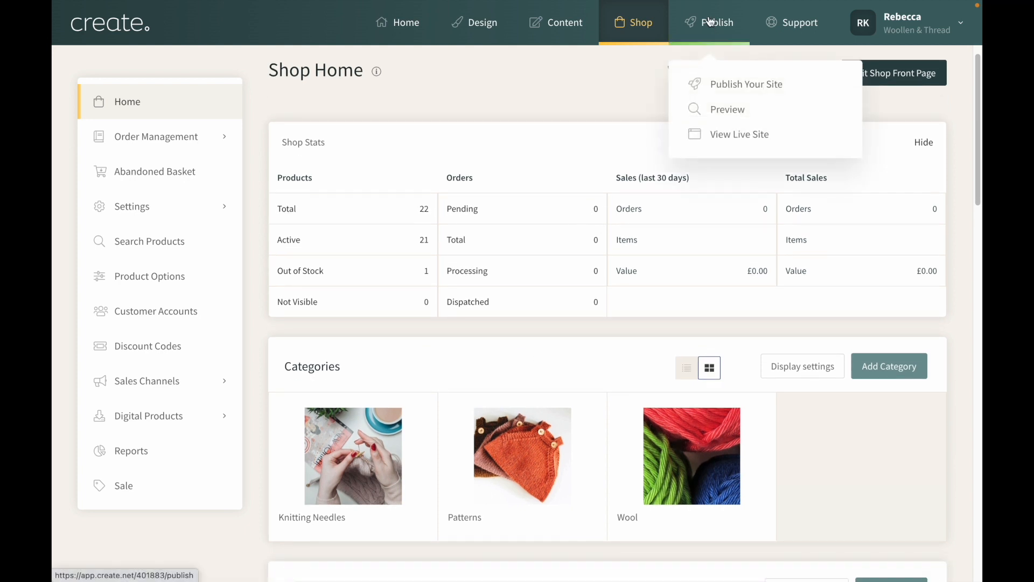
pyautogui.click(733, 137)
pyautogui.click(545, 148)
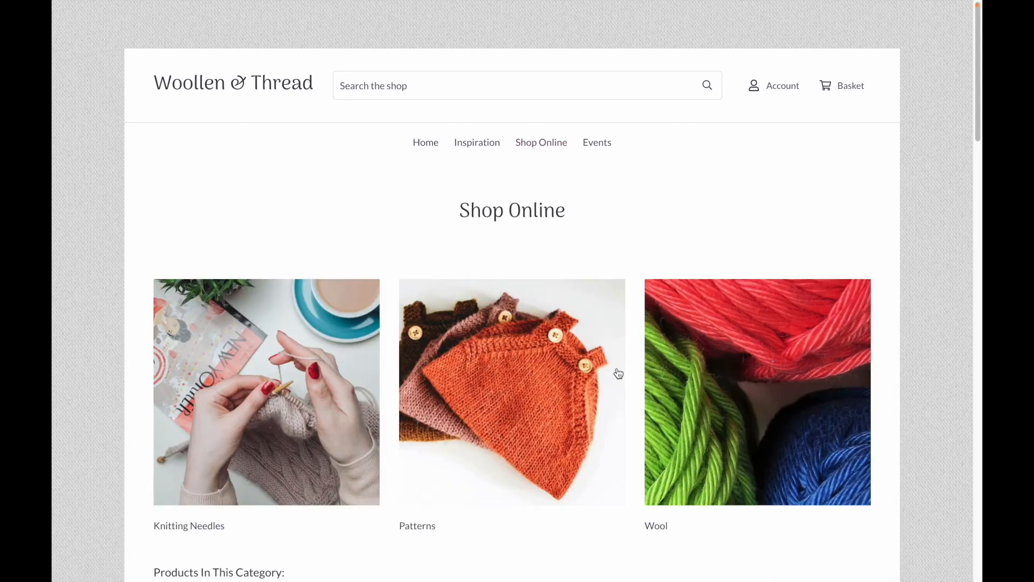
pyautogui.scroll(-10, 618, 373)
pyautogui.click(613, 275)
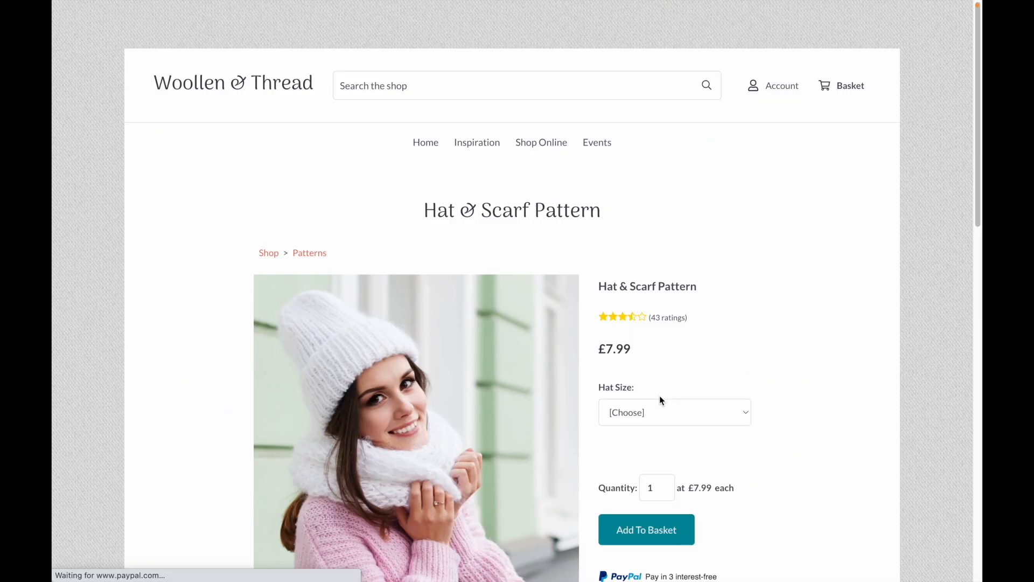
# Check the Hat Size choices offered on the live product page, leaving the size unselected
pyautogui.scroll(-1, 613, 337)
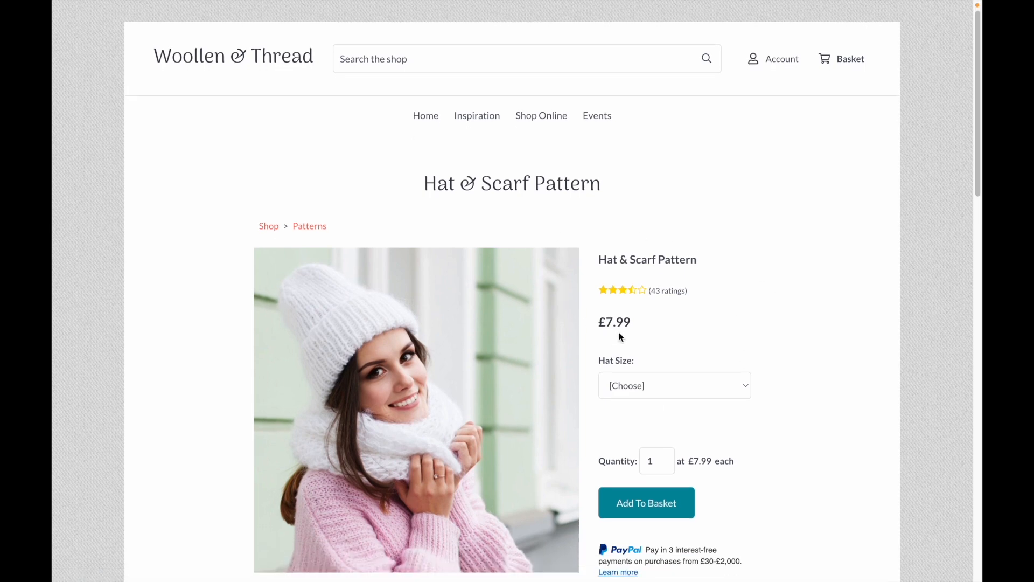
pyautogui.scroll(-5, 613, 337)
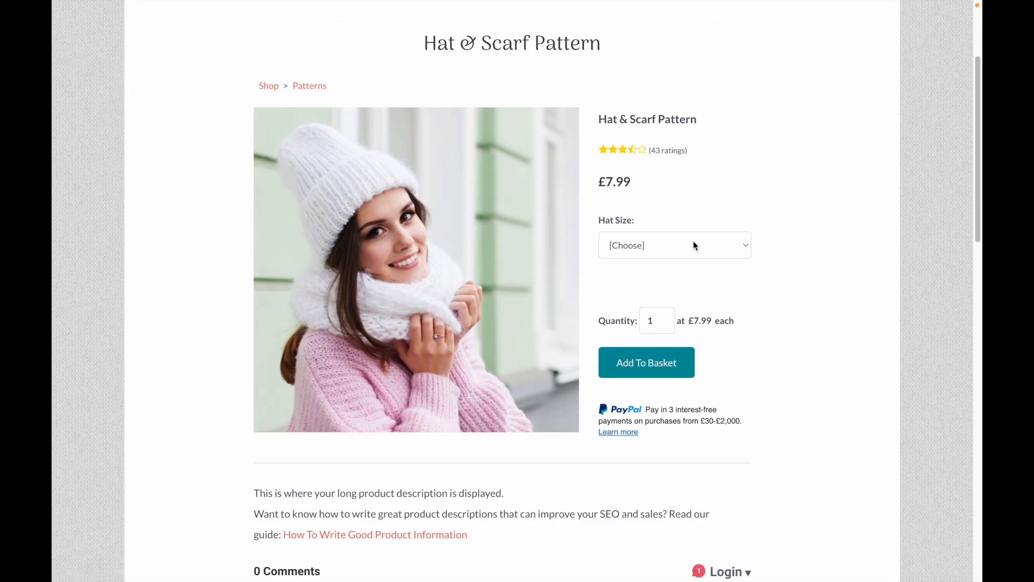
pyautogui.click(685, 249)
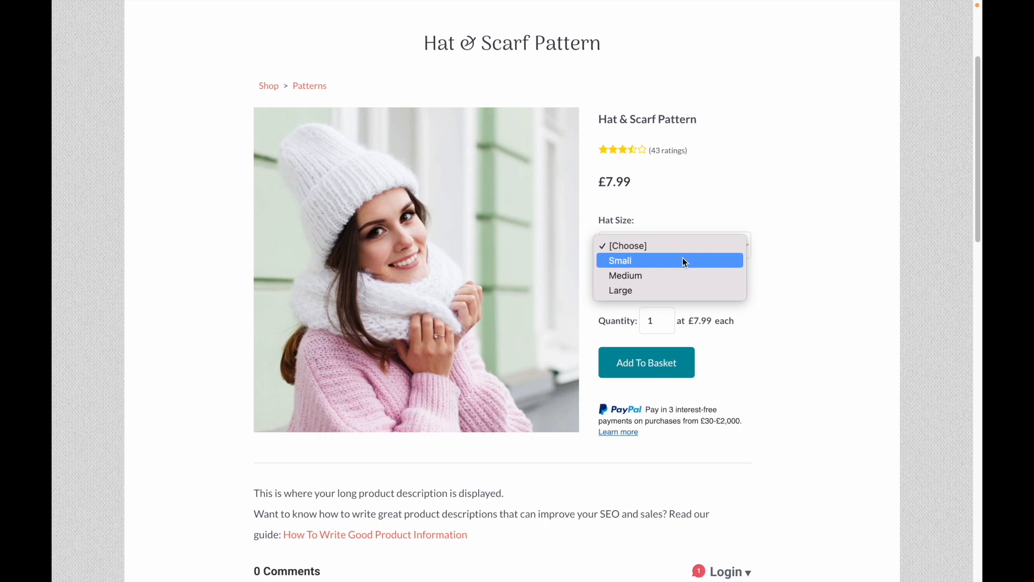
pyautogui.click(772, 291)
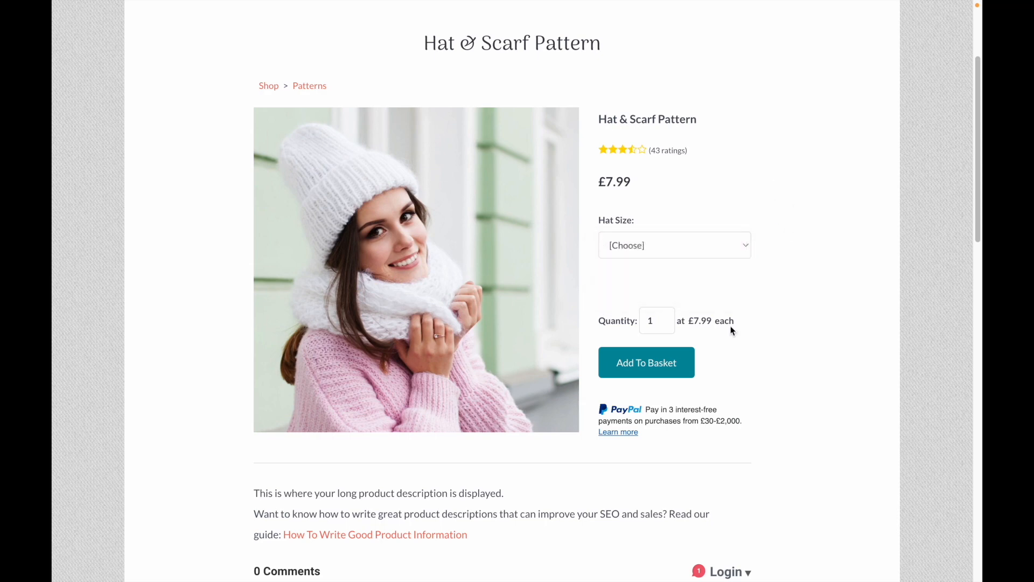
# Test adding the product to the basket without choosing a hat size, and look at the Hat Size choices again
pyautogui.click(652, 369)
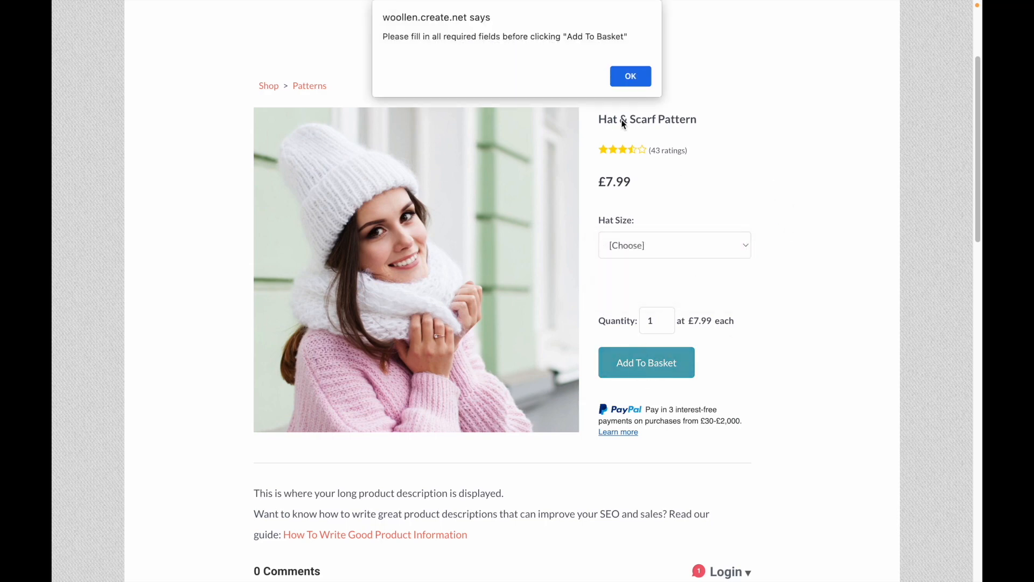
pyautogui.click(631, 77)
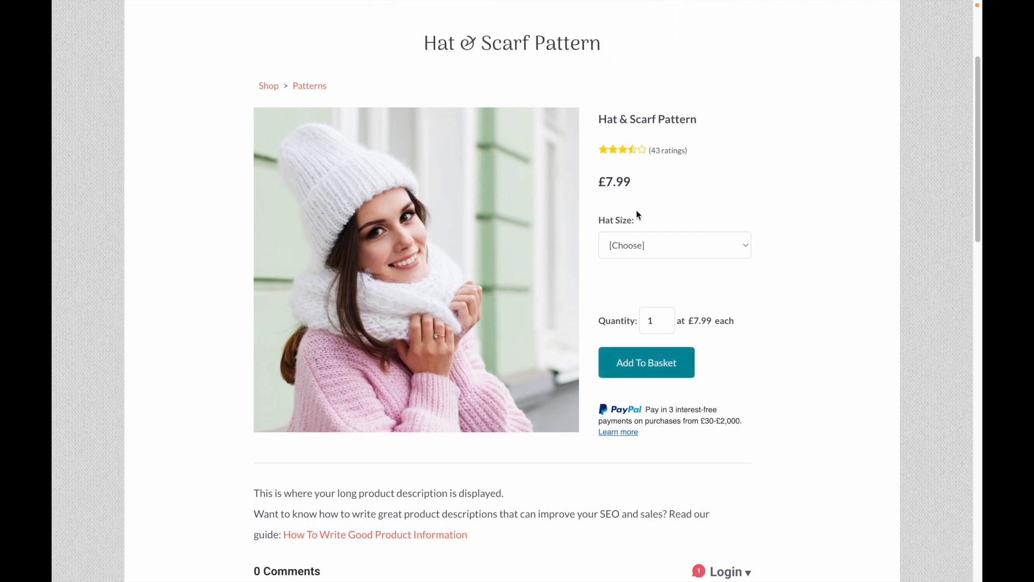
pyautogui.click(659, 240)
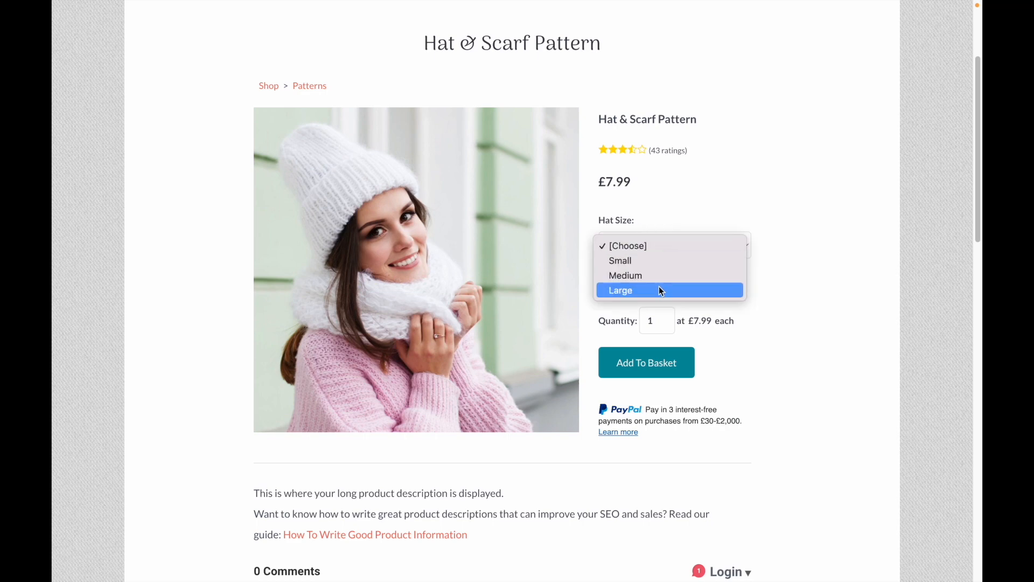
pyautogui.click(697, 205)
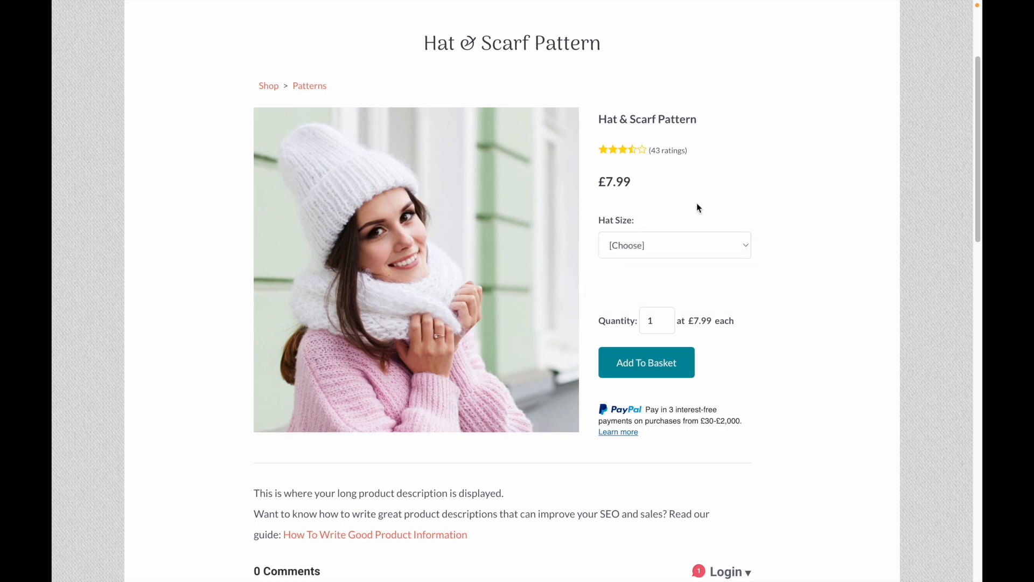